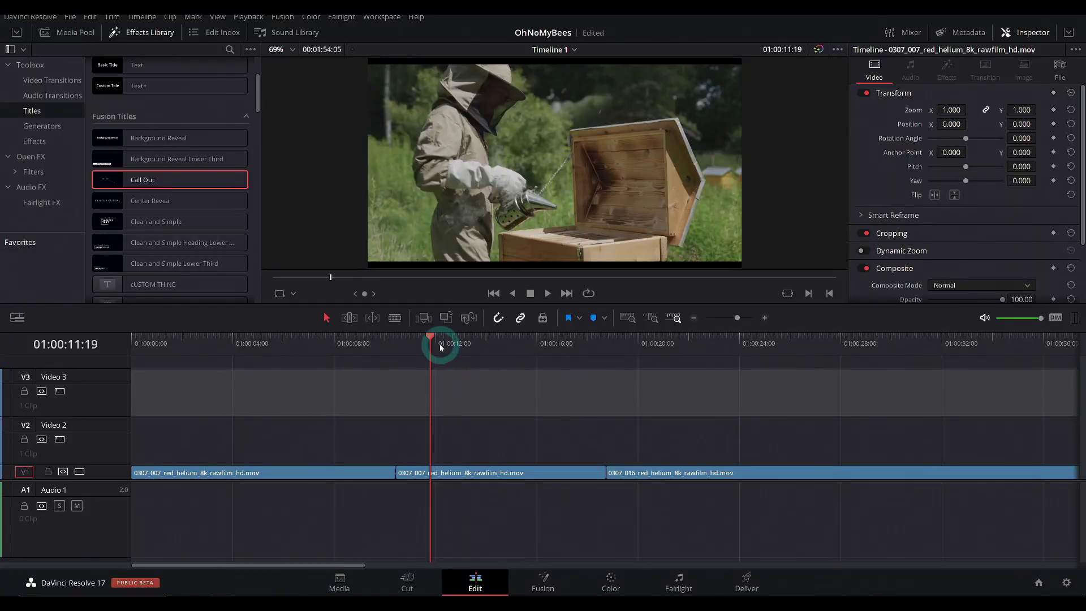
Step: Place a Call Out title on V2 at 01:00:11:15, stretched over the middle clip
{"action": "mouse_move", "coordinate": [440, 347]}
{"action": "left_mouse_down"}
{"action": "mouse_move", "coordinate": [466, 345]}
{"action": "mouse_move", "coordinate": [426, 346]}
{"action": "left_mouse_up"}
{"action": "left_click", "coordinate": [629, 151]}
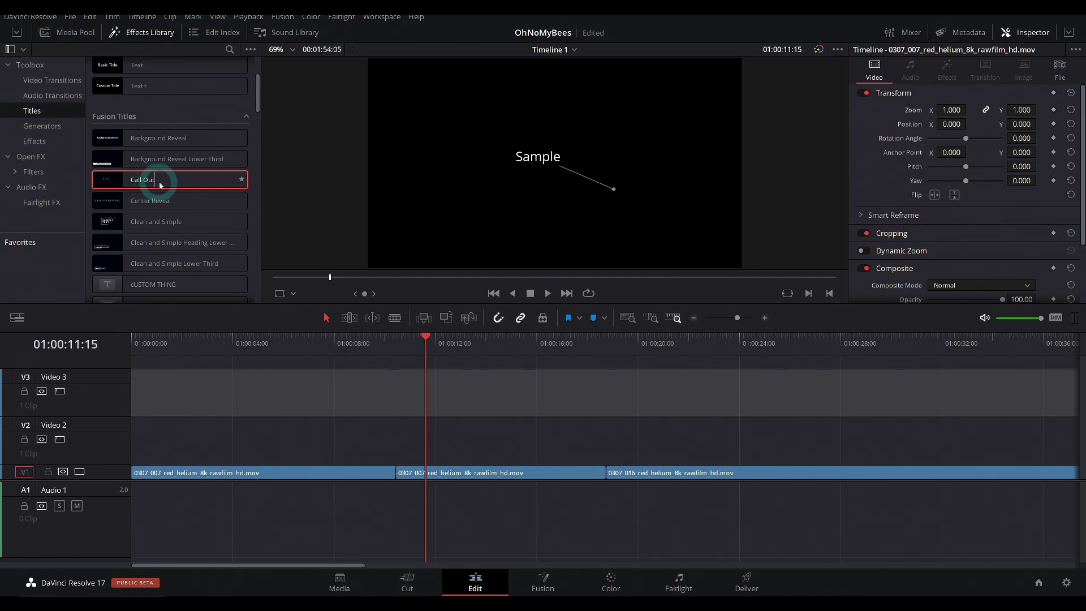
{"action": "left_click_drag", "start_coordinate": [156, 183], "coordinate": [605, 443]}
{"action": "left_click", "coordinate": [480, 441]}
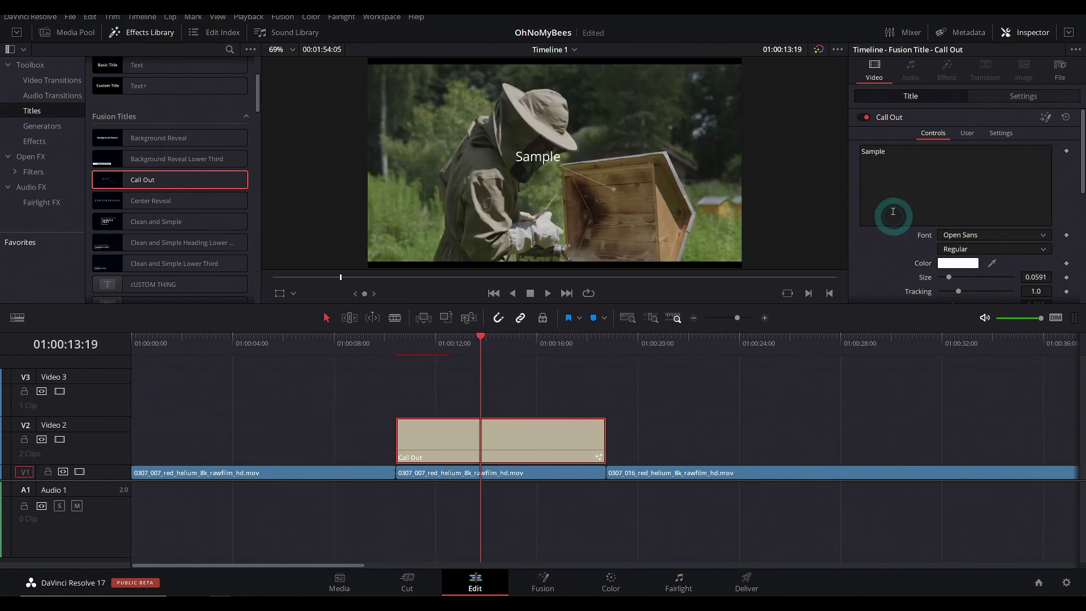
Step: Change the title text to 'BEE HIVE' in Arial Black
{"action": "left_click", "coordinate": [899, 180]}
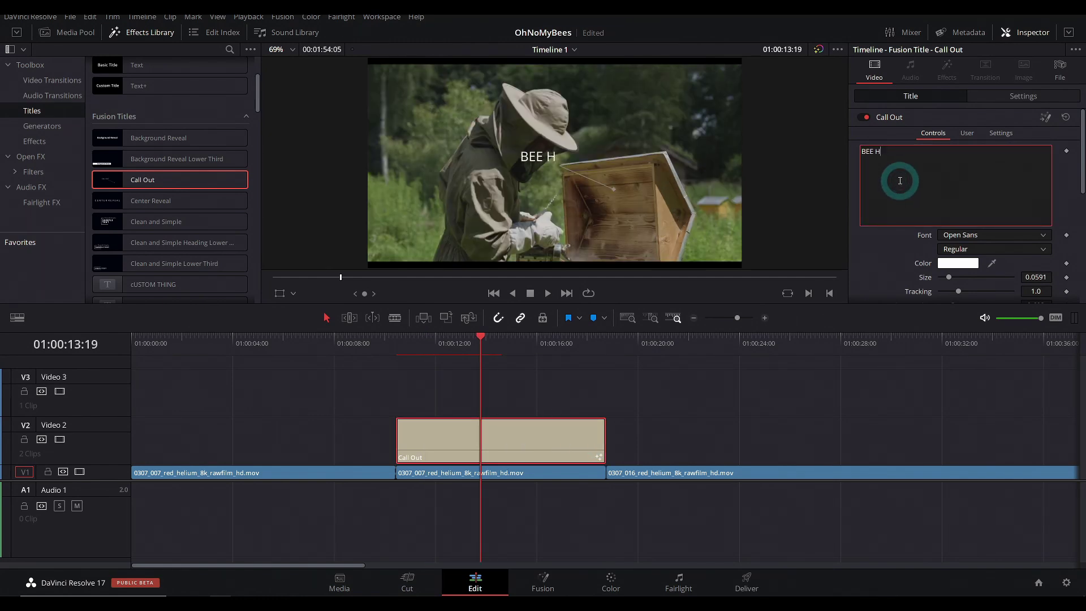
{"action": "type", "text": "BEE HIVE"}
{"action": "left_click", "coordinate": [994, 249]}
{"action": "left_click", "coordinate": [962, 263]}
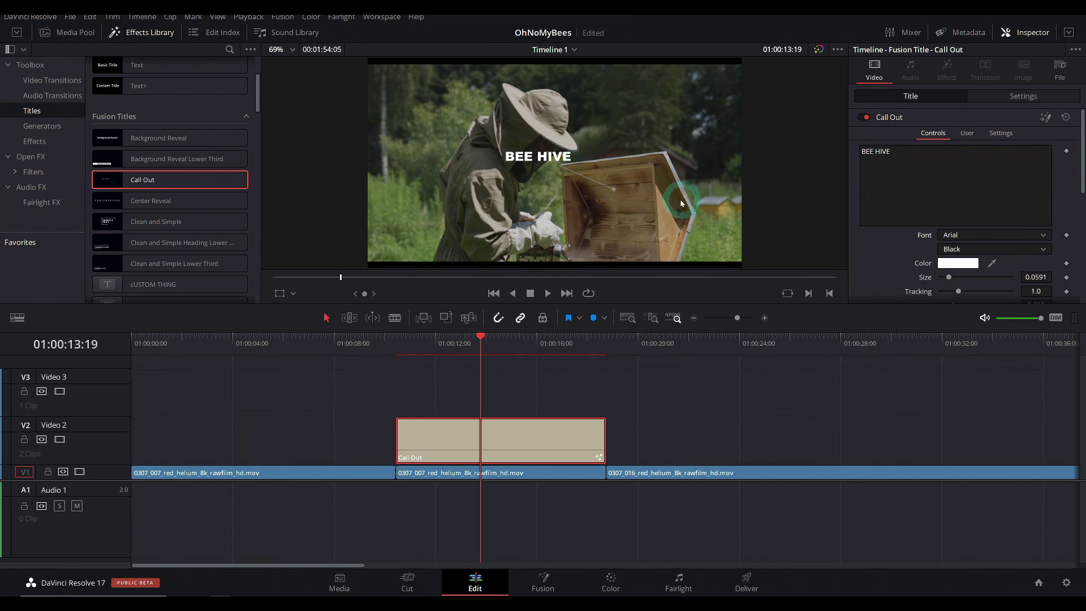
Step: Set the callout line colour to white and check its endpoint against the hive
{"action": "scroll", "coordinate": [899, 252], "scroll_direction": "down", "scroll_amount": 3}
{"action": "scroll", "coordinate": [899, 252], "scroll_direction": "down", "scroll_amount": 5}
{"action": "left_click", "coordinate": [971, 216]}
{"action": "left_click", "coordinate": [681, 405]}
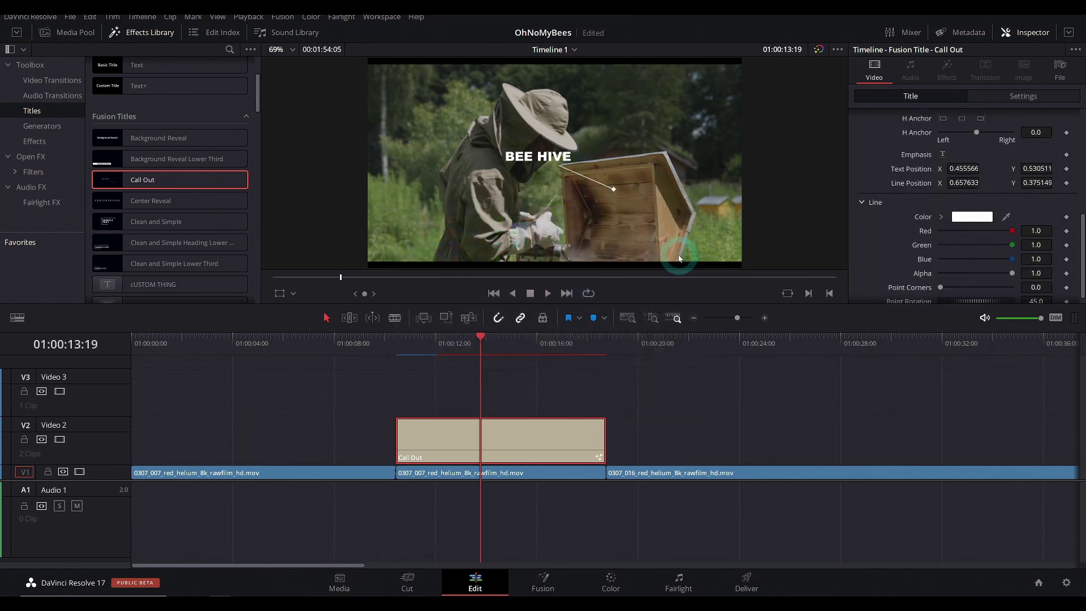
{"action": "left_click", "coordinate": [456, 342]}
{"action": "left_click_drag", "start_coordinate": [456, 342], "coordinate": [496, 356]}
{"action": "left_click", "coordinate": [617, 198]}
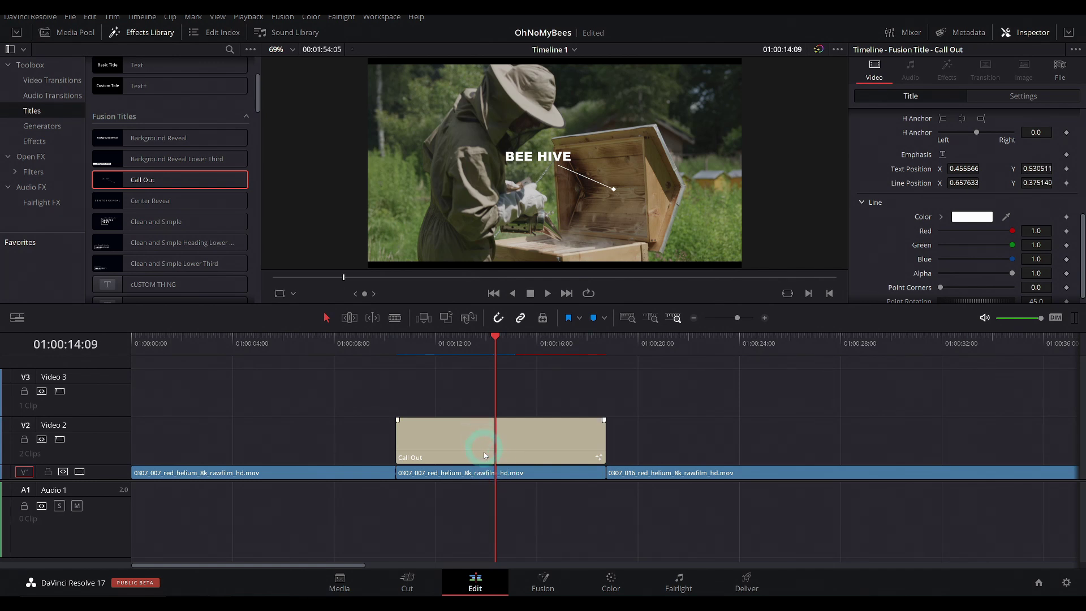
Step: Select only the Call Out title clip on V2 and delete it
{"action": "left_click_drag", "start_coordinate": [430, 387], "coordinate": [582, 531]}
{"action": "right_click", "coordinate": [523, 432]}
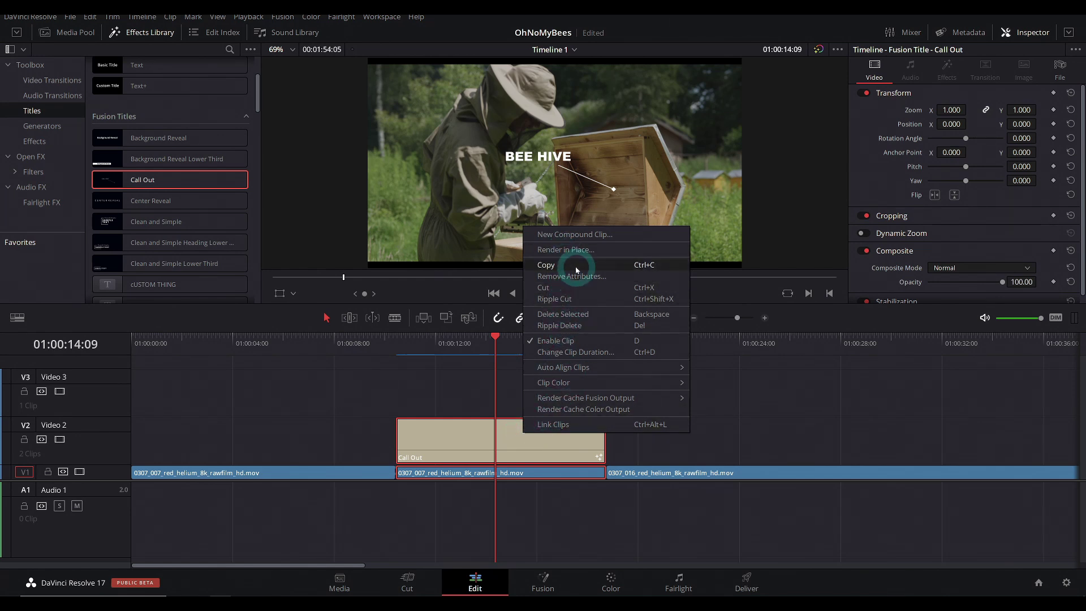
{"action": "left_click", "coordinate": [461, 388]}
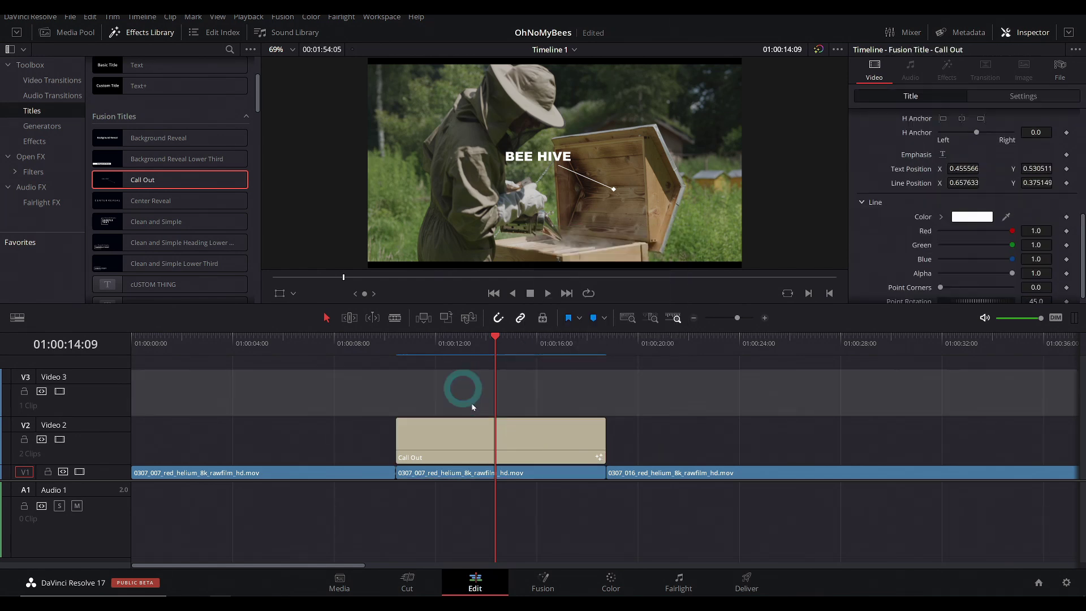
{"action": "left_click", "coordinate": [481, 433]}
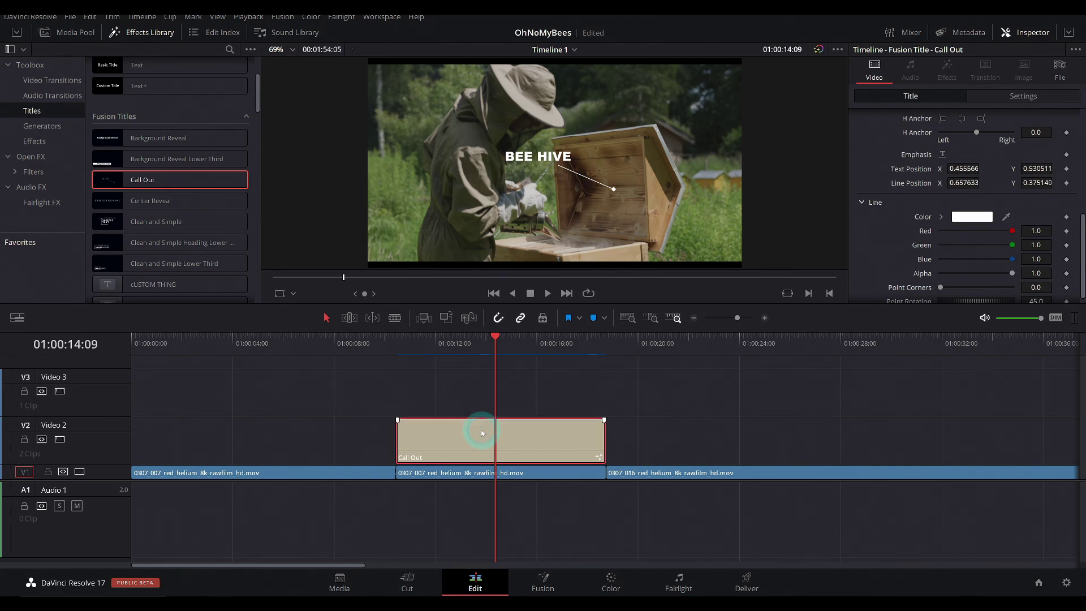
{"action": "left_click", "coordinate": [537, 398]}
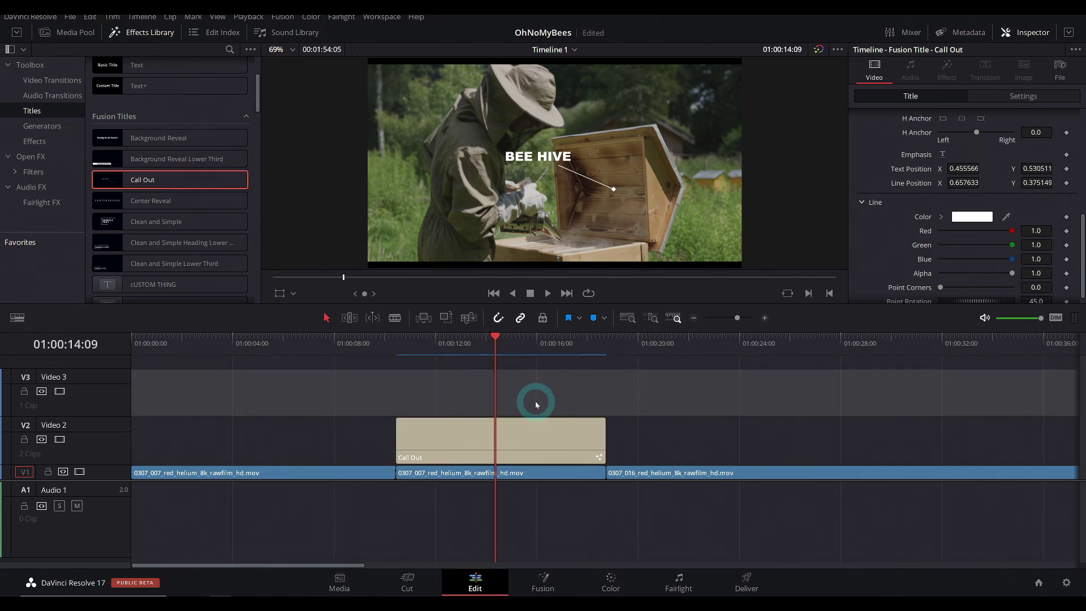
{"action": "left_click", "coordinate": [573, 347]}
{"action": "left_click", "coordinate": [535, 443]}
{"action": "key", "text": "Delete"}
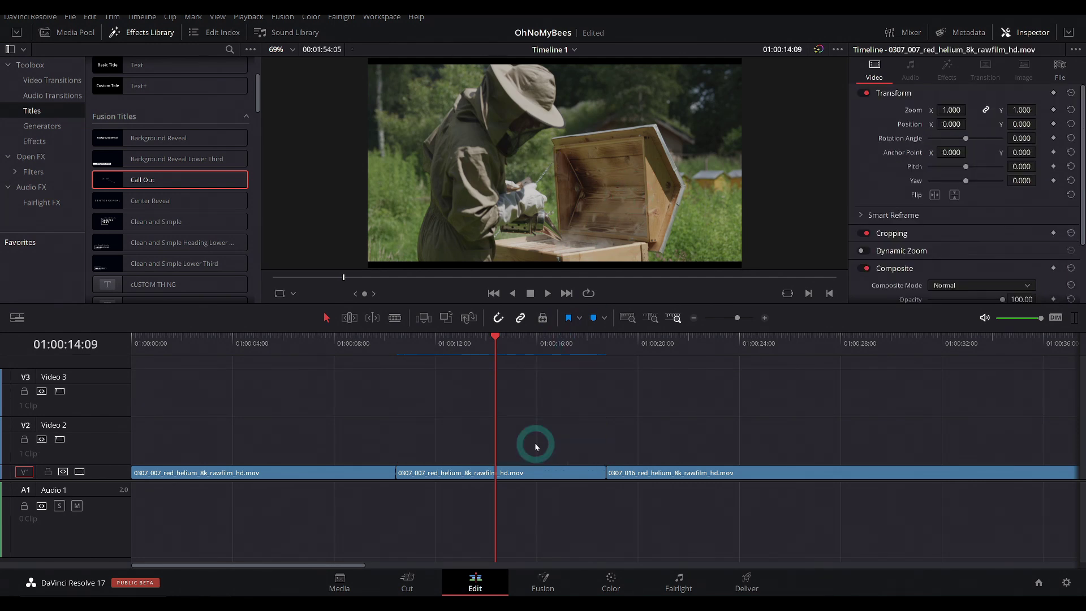
Step: Select the middle beehive clip at 01:00:13:07 and open it in the Fusion page
{"action": "left_click_drag", "start_coordinate": [461, 340], "coordinate": [468, 339]}
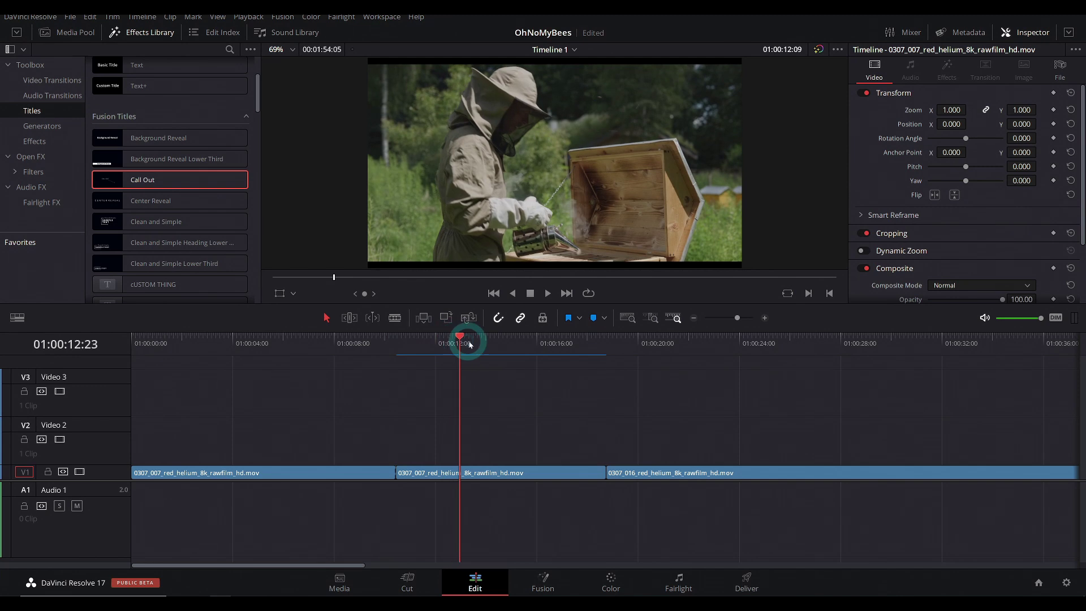
{"action": "left_click", "coordinate": [533, 496]}
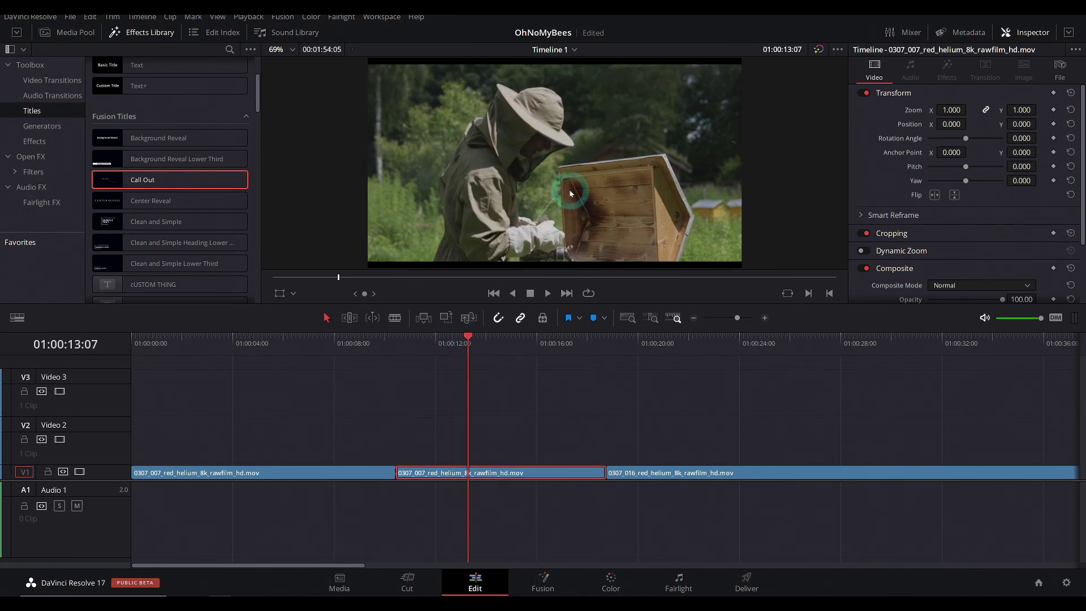
{"action": "left_click", "coordinate": [543, 586]}
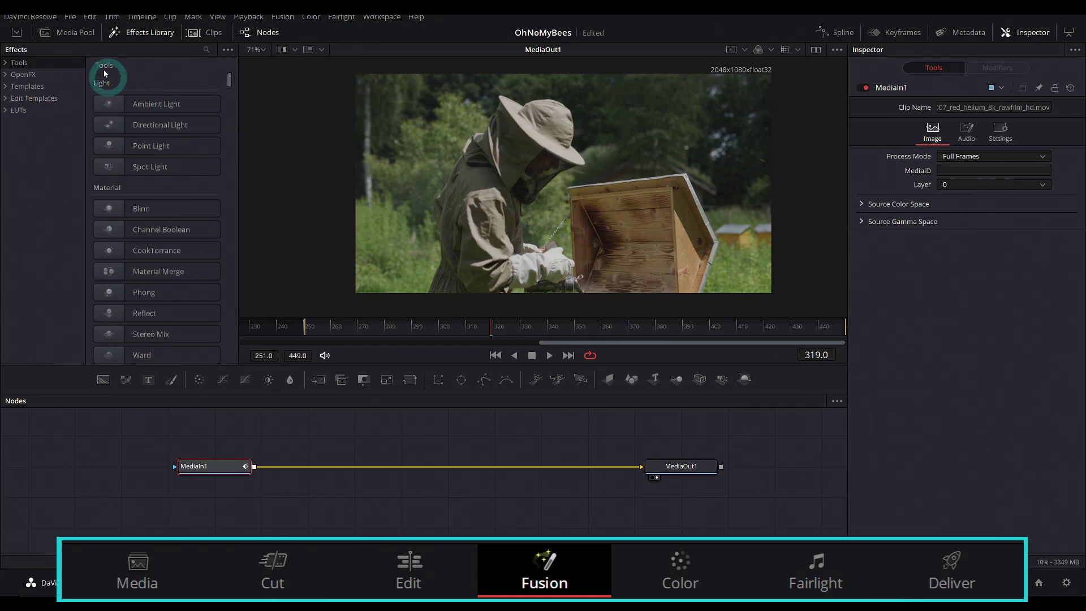
Step: Add the Call Out template from Edit Templates > Titles as a node
{"action": "left_click", "coordinate": [128, 34]}
{"action": "left_click", "coordinate": [129, 34]}
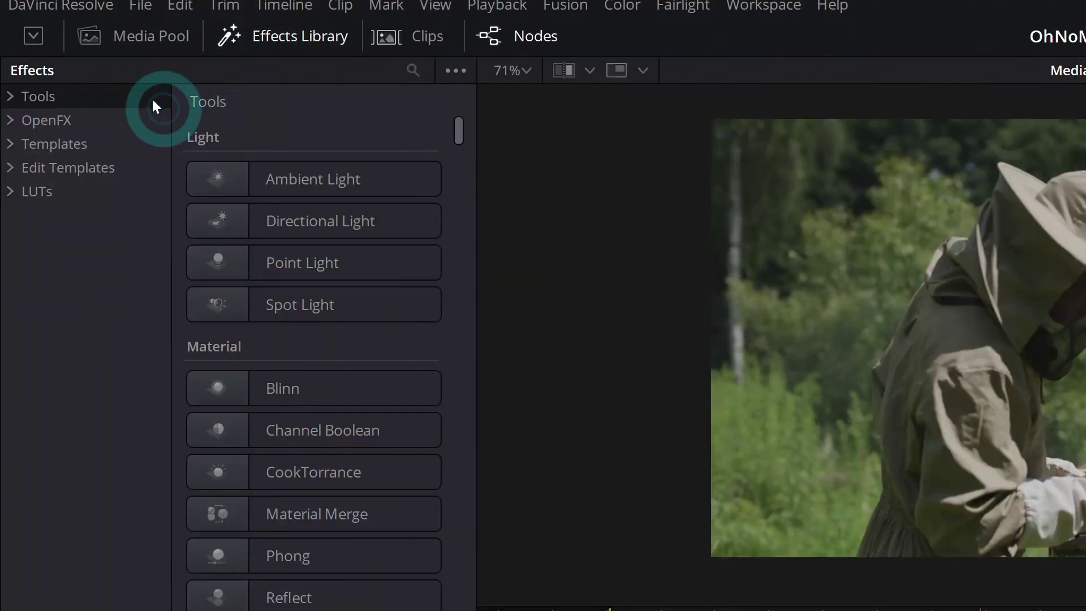
{"action": "left_click", "coordinate": [43, 169]}
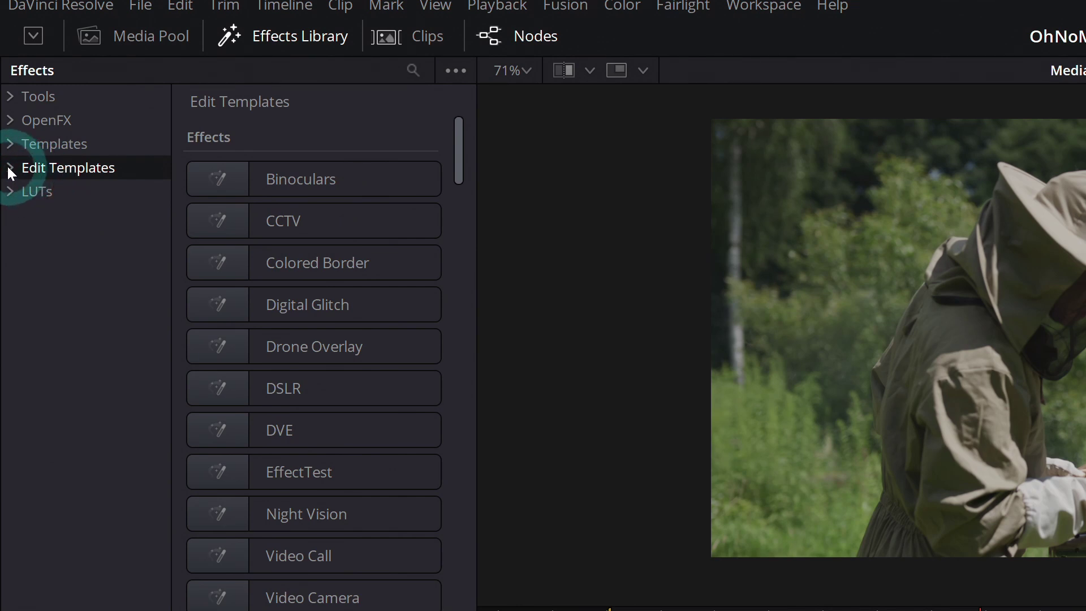
{"action": "left_click", "coordinate": [11, 168]}
{"action": "left_click", "coordinate": [61, 238]}
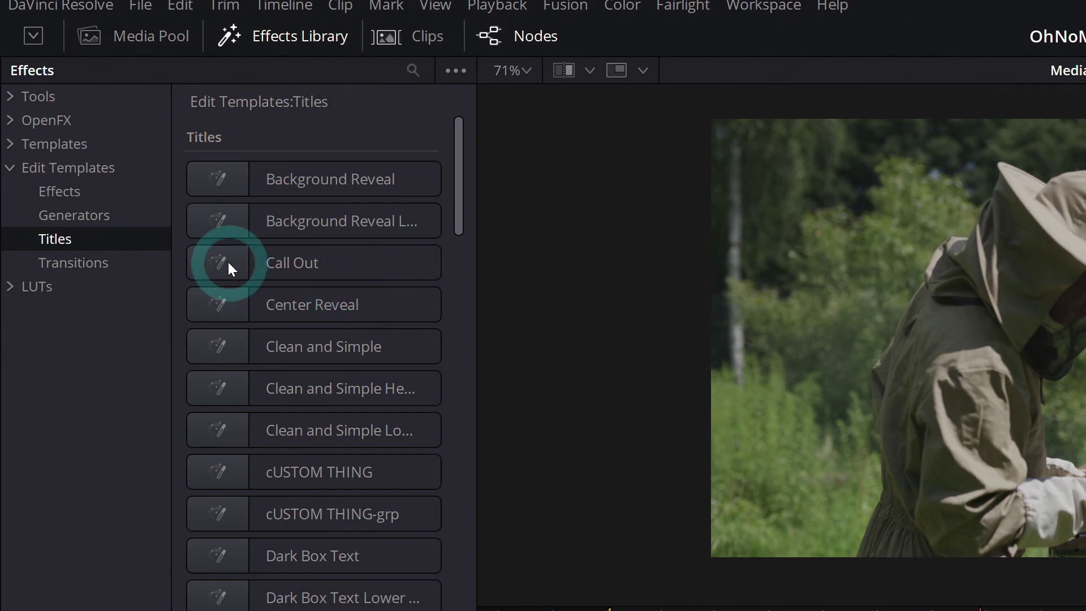
{"action": "left_click_drag", "start_coordinate": [229, 262], "coordinate": [566, 276]}
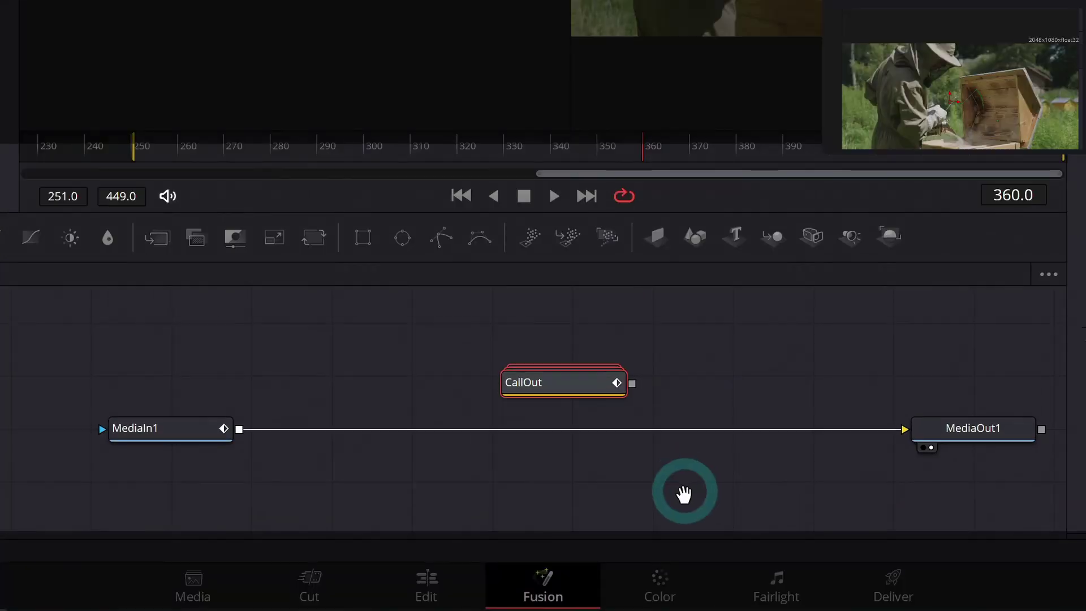
Step: Merge the CallOut node over MediaIn1 and select its Sample text for editing
{"action": "left_click_drag", "start_coordinate": [572, 395], "coordinate": [433, 337]}
{"action": "left_click_drag", "start_coordinate": [470, 335], "coordinate": [218, 443]}
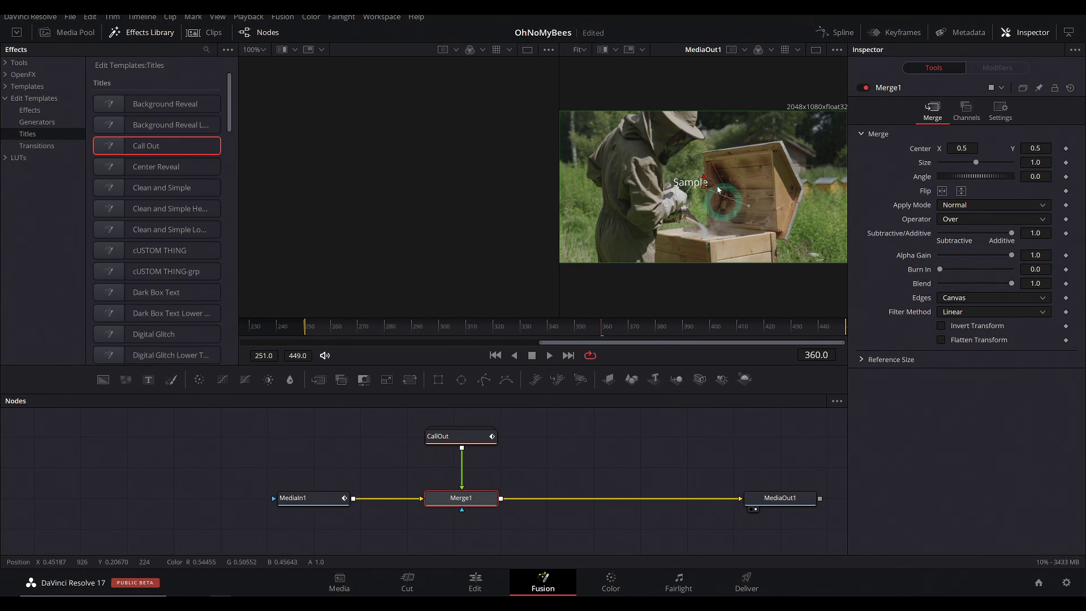
{"action": "left_click", "coordinate": [470, 439]}
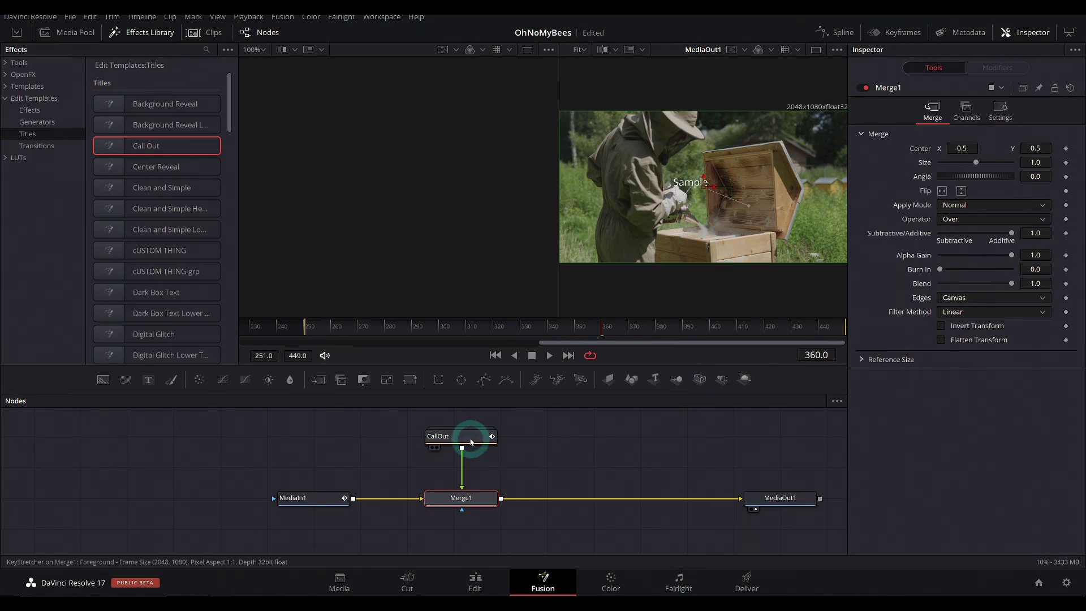
{"action": "left_click", "coordinate": [925, 194]}
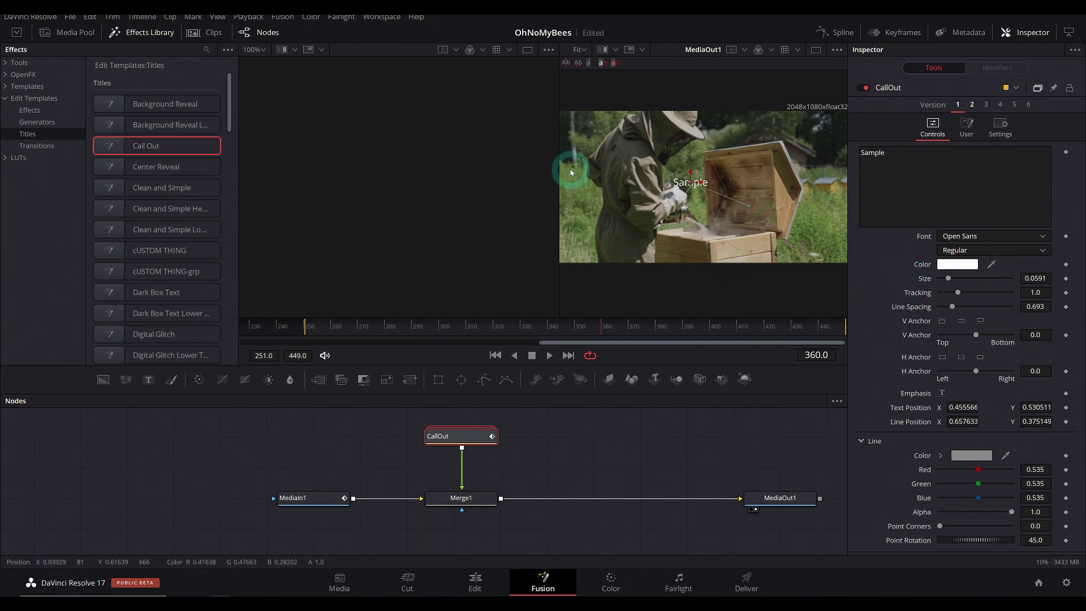
{"action": "left_click", "coordinate": [815, 51]}
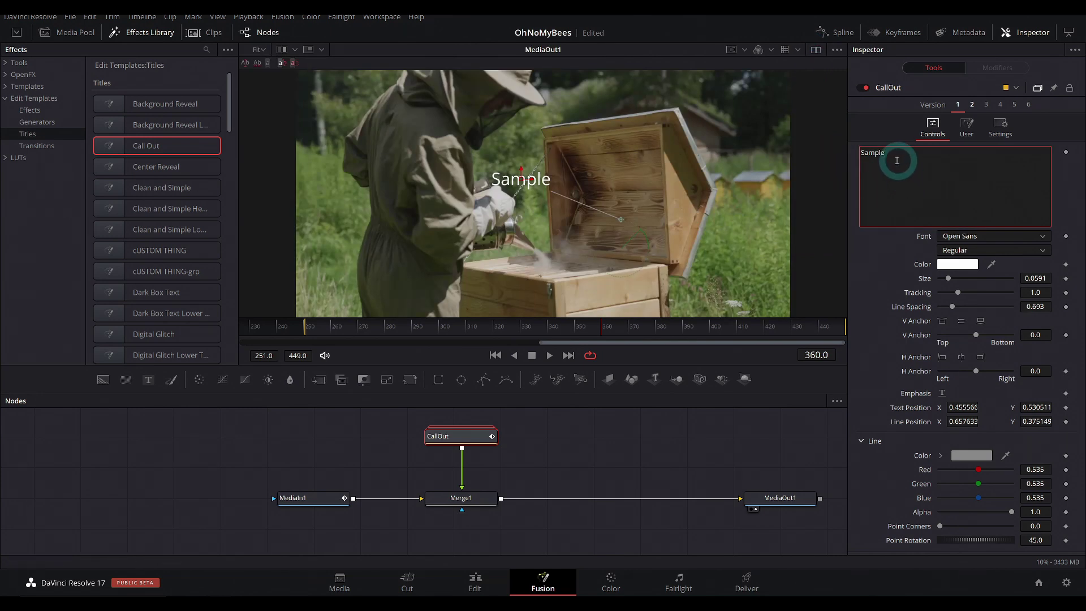
Step: Make the CallOut text read 'BEE HIVE' in Arial Black
{"action": "type", "text": "EE HIV"}
{"action": "left_click", "coordinate": [993, 236]}
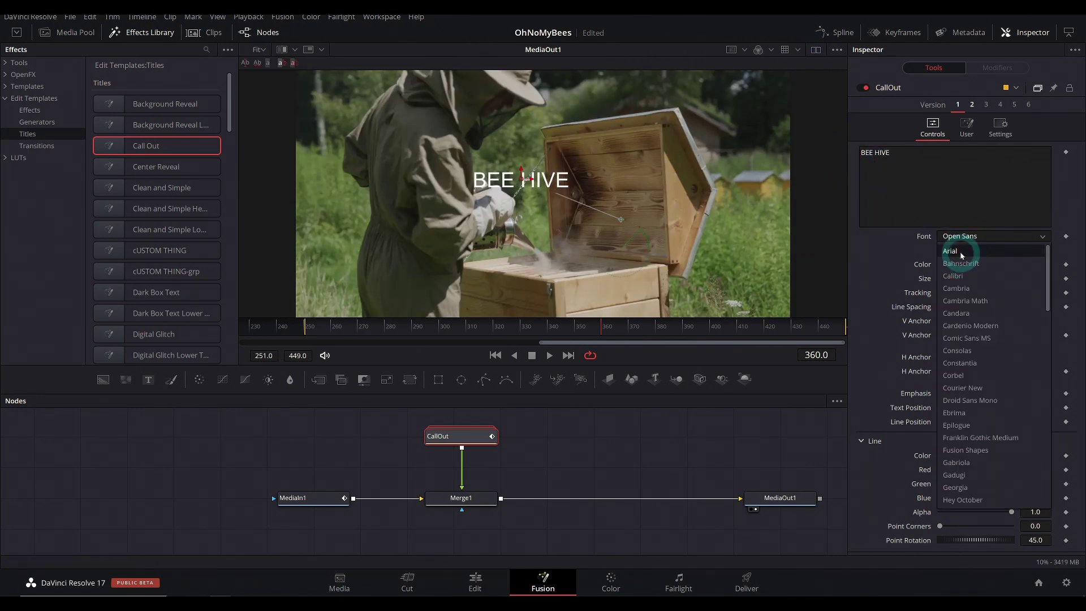
{"action": "left_click", "coordinate": [958, 249]}
{"action": "left_click", "coordinate": [994, 250]}
{"action": "left_click", "coordinate": [957, 249]}
Step: Set the pointer line colour to pure white
{"action": "left_click", "coordinate": [971, 455]}
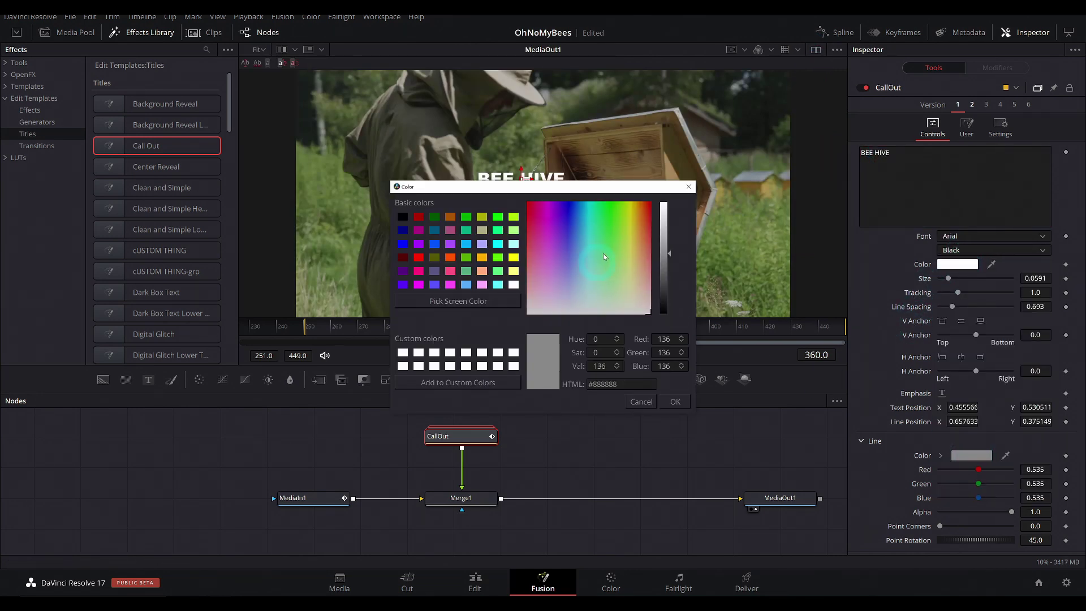
{"action": "left_click", "coordinate": [666, 207]}
{"action": "left_click", "coordinate": [679, 403]}
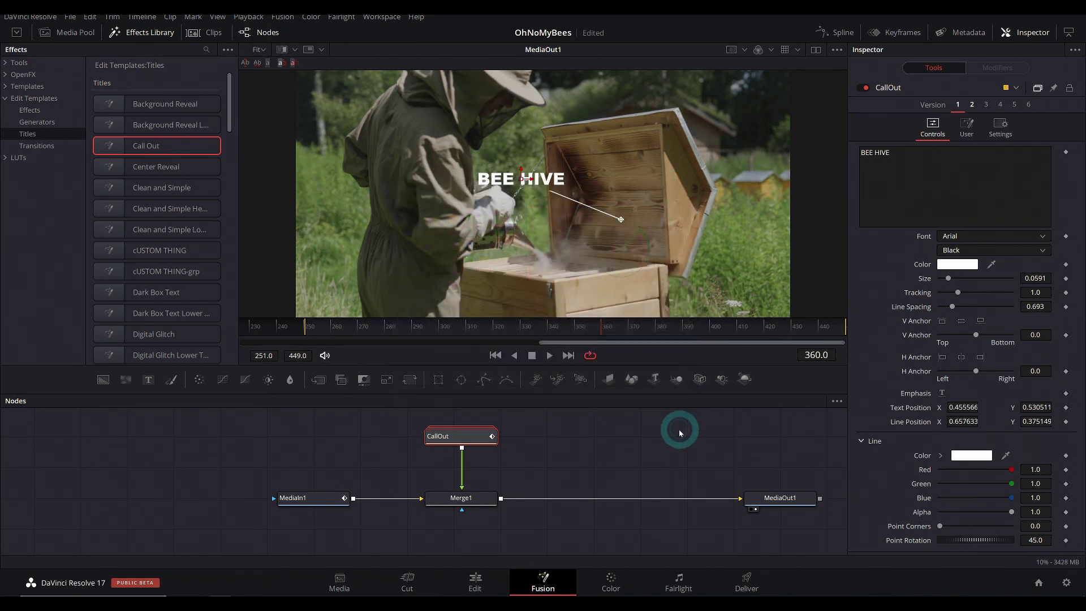
Step: Go to frame 354 and move MediaIn1 left to make room
{"action": "left_click", "coordinate": [577, 338]}
{"action": "left_click", "coordinate": [585, 340]}
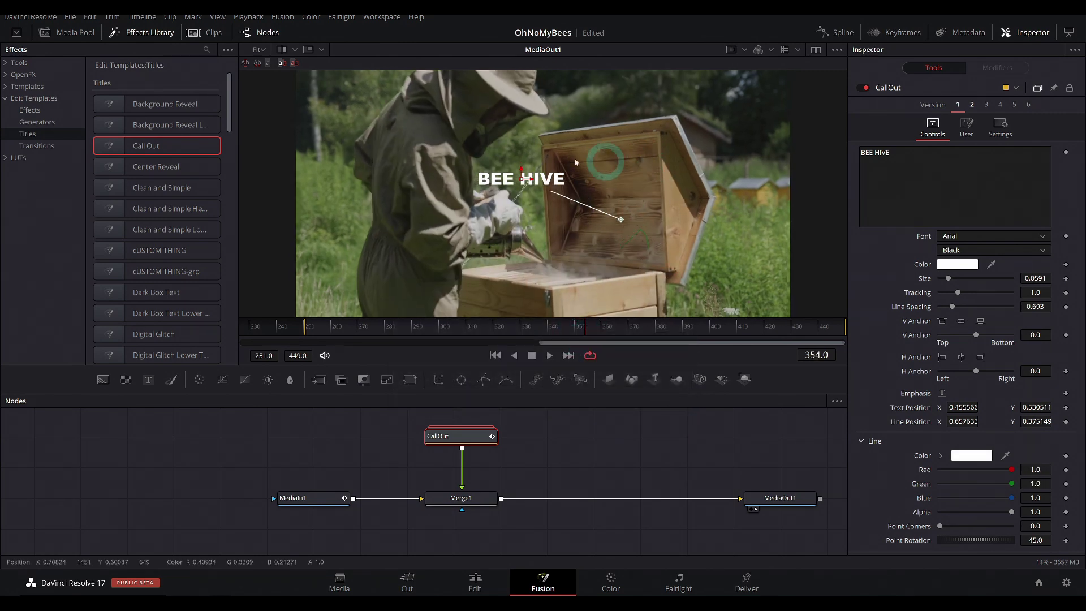
{"action": "left_click", "coordinate": [574, 425]}
{"action": "left_click_drag", "start_coordinate": [305, 497], "coordinate": [213, 497]}
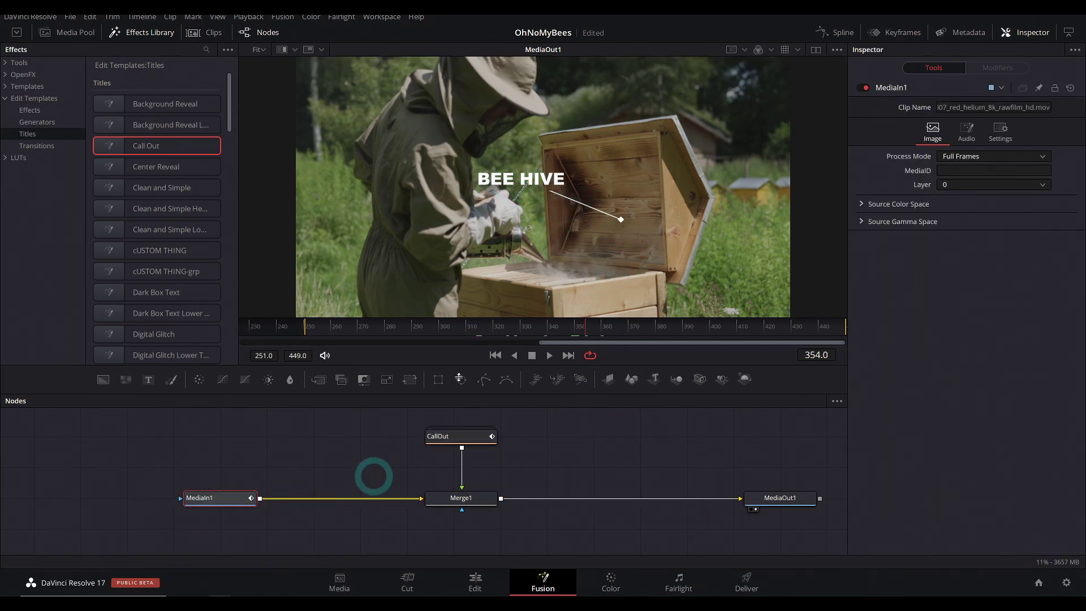
Step: Insert a Planar Tracker after MediaIn1 and outline the hive's side with a shape
{"action": "mouse_move", "coordinate": [241, 504]}
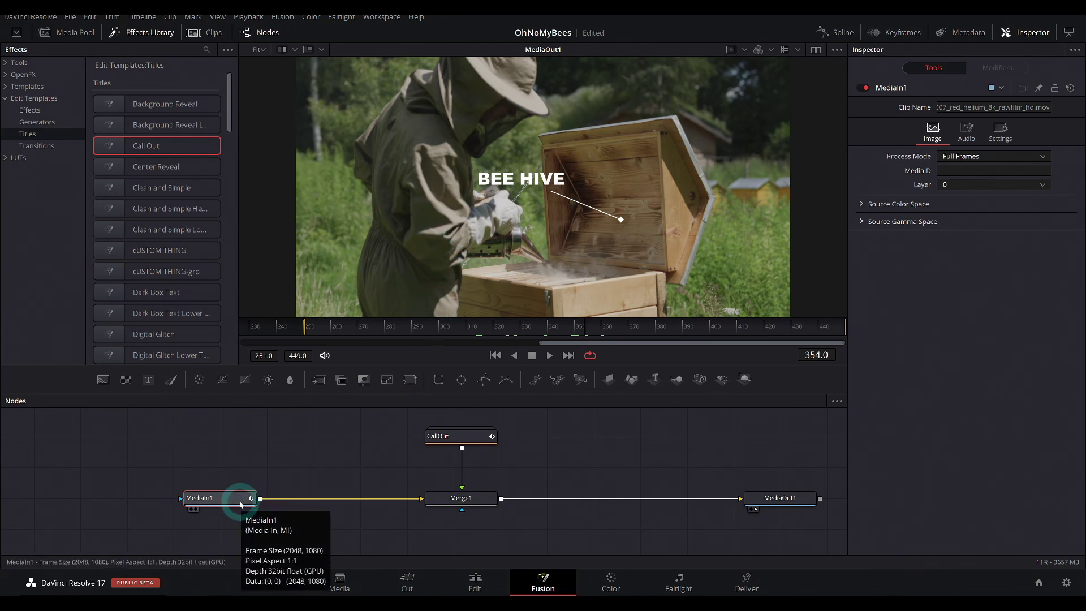
{"action": "key", "text": "shift+space"}
{"action": "type", "text": "plan"}
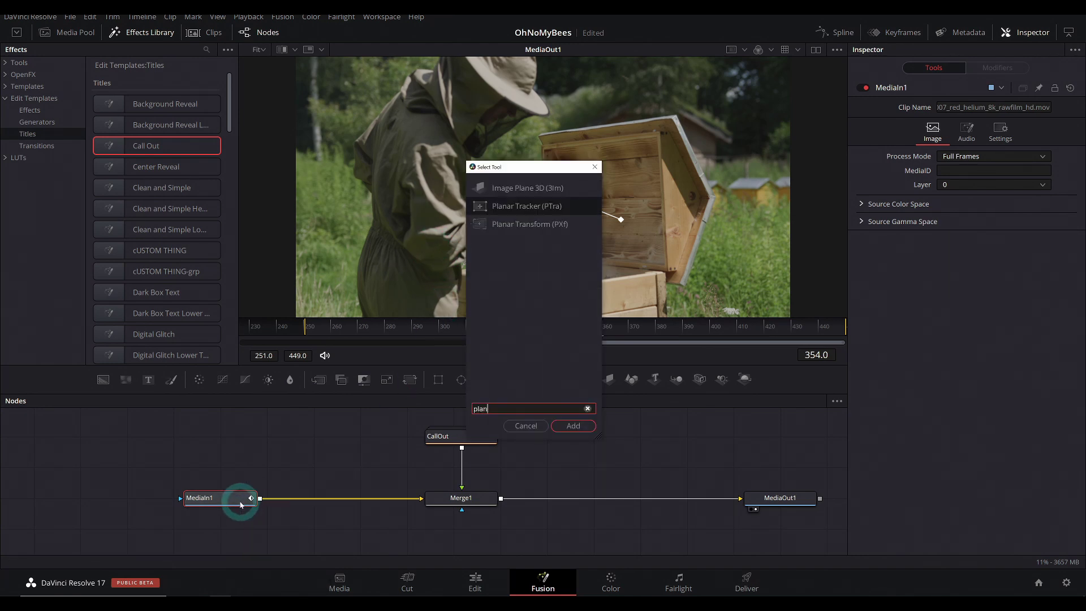
{"action": "key", "text": "Return"}
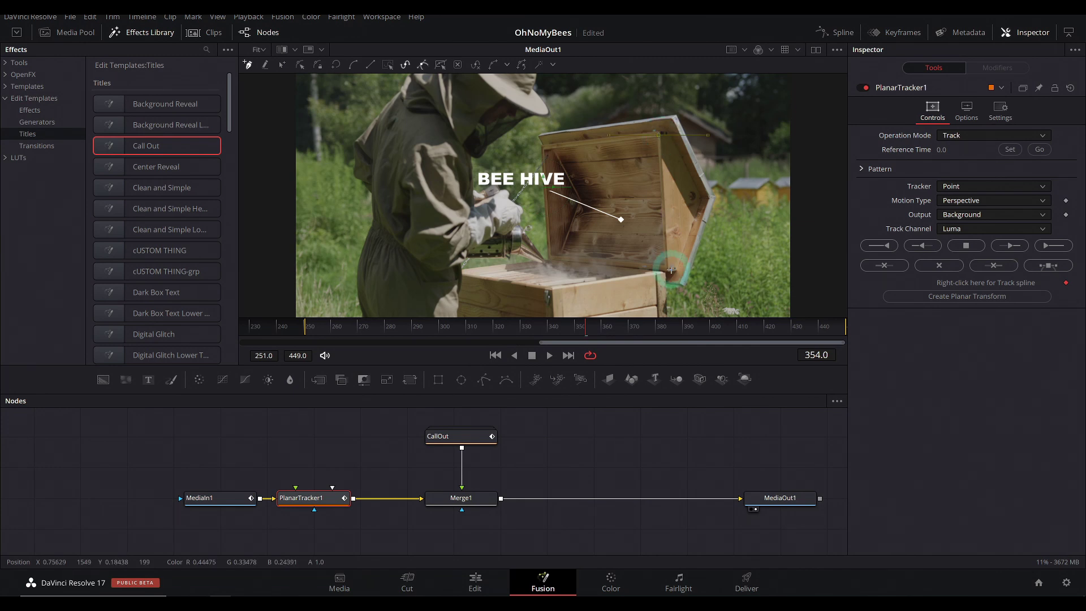
{"action": "left_click", "coordinate": [549, 256]}
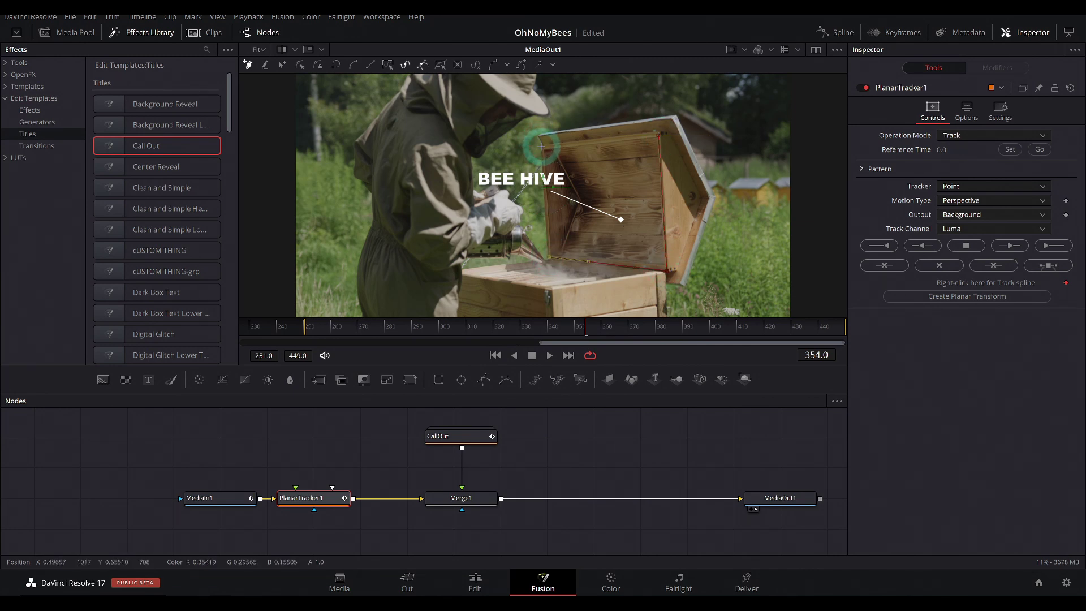
{"action": "left_click", "coordinate": [541, 146]}
{"action": "left_click", "coordinate": [660, 136]}
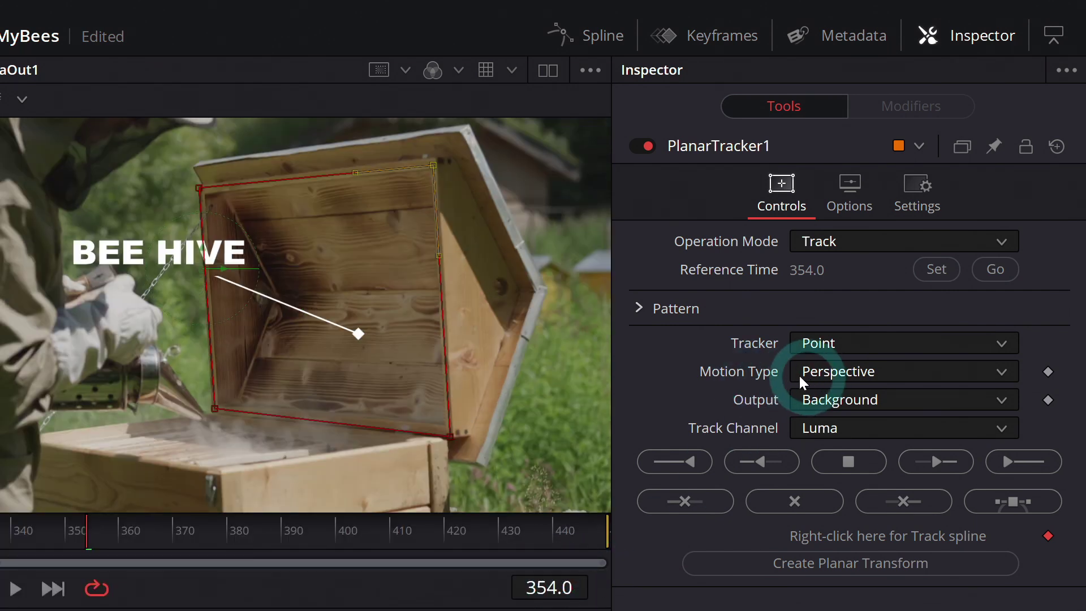
Step: Track Translation, Rotation forward and backward from frame 354, then create a Planar Transform
{"action": "left_click", "coordinate": [817, 371]}
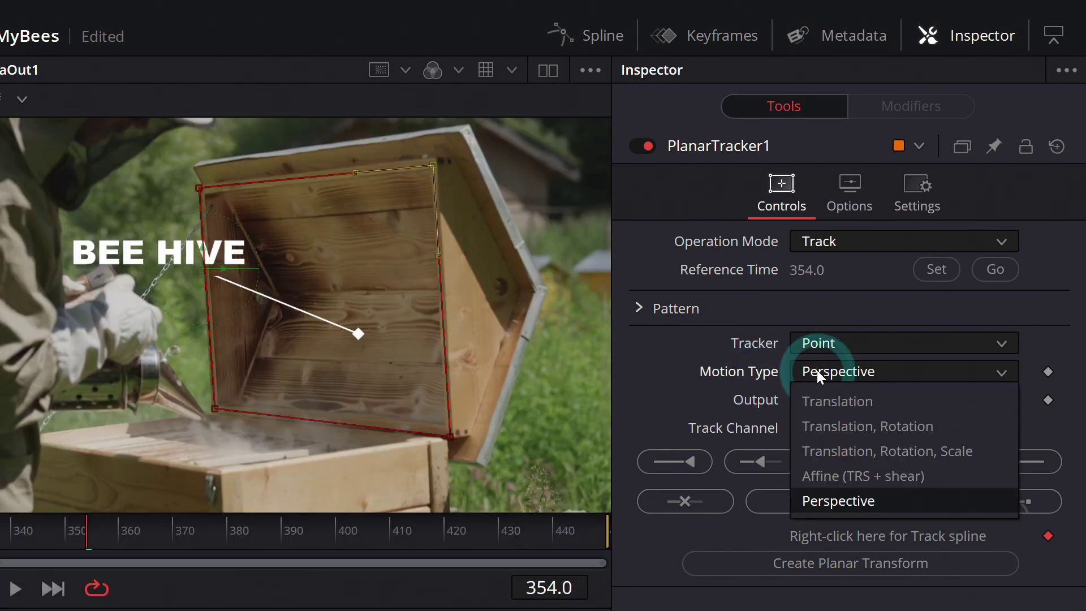
{"action": "left_click", "coordinate": [851, 427]}
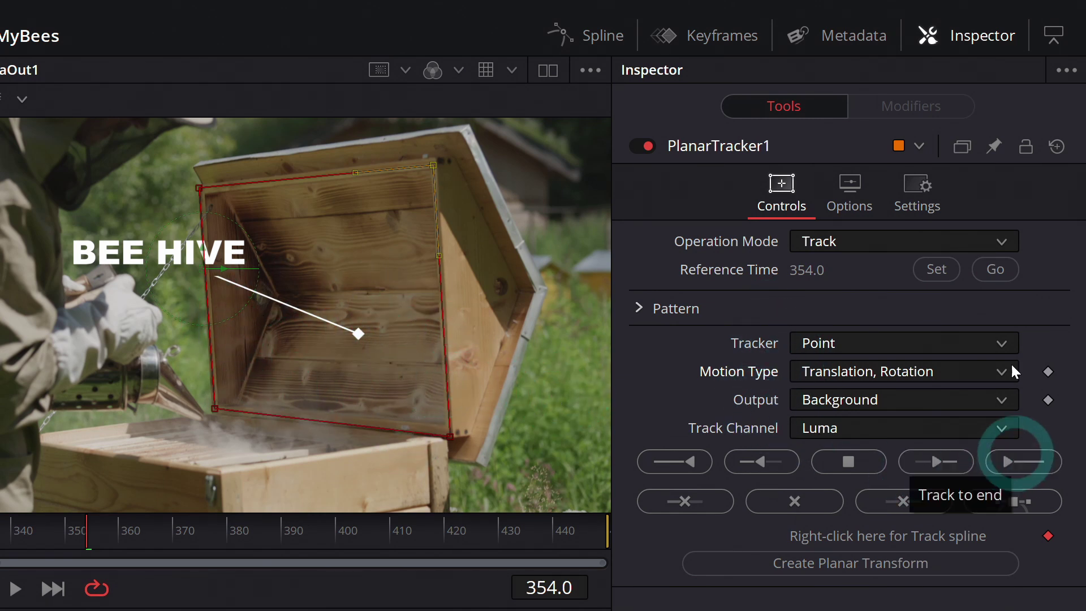
{"action": "left_click", "coordinate": [1030, 459]}
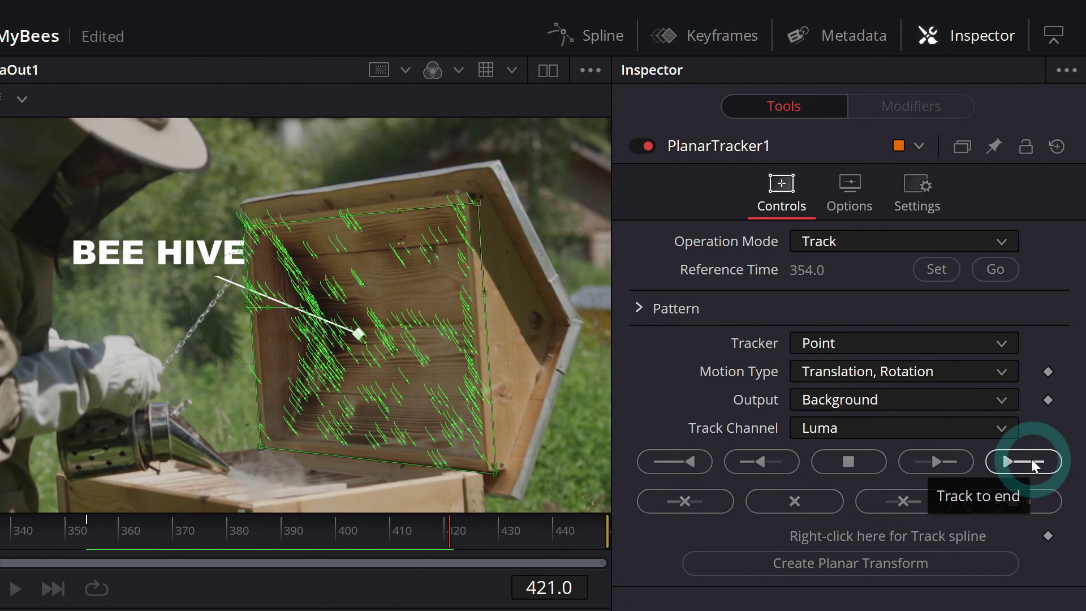
{"action": "left_click", "coordinate": [995, 270]}
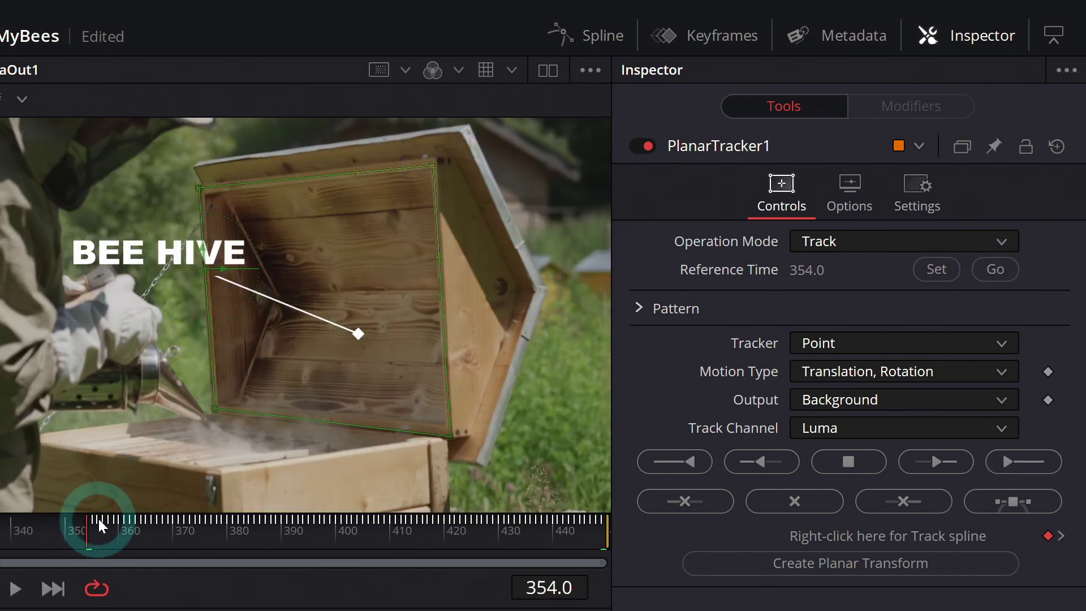
{"action": "left_click", "coordinate": [764, 452]}
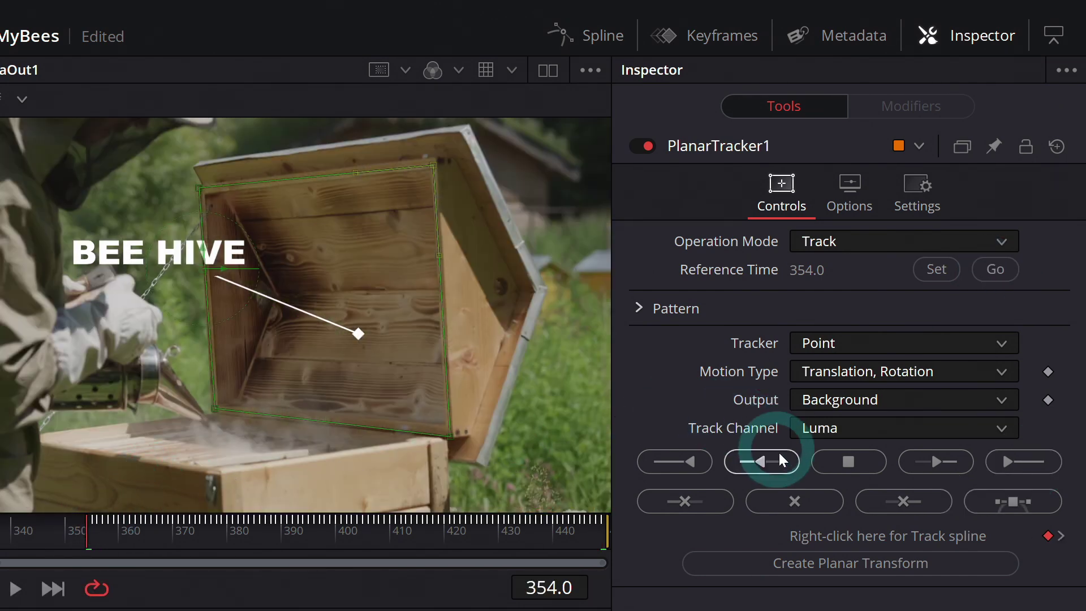
{"action": "left_click", "coordinate": [684, 462]}
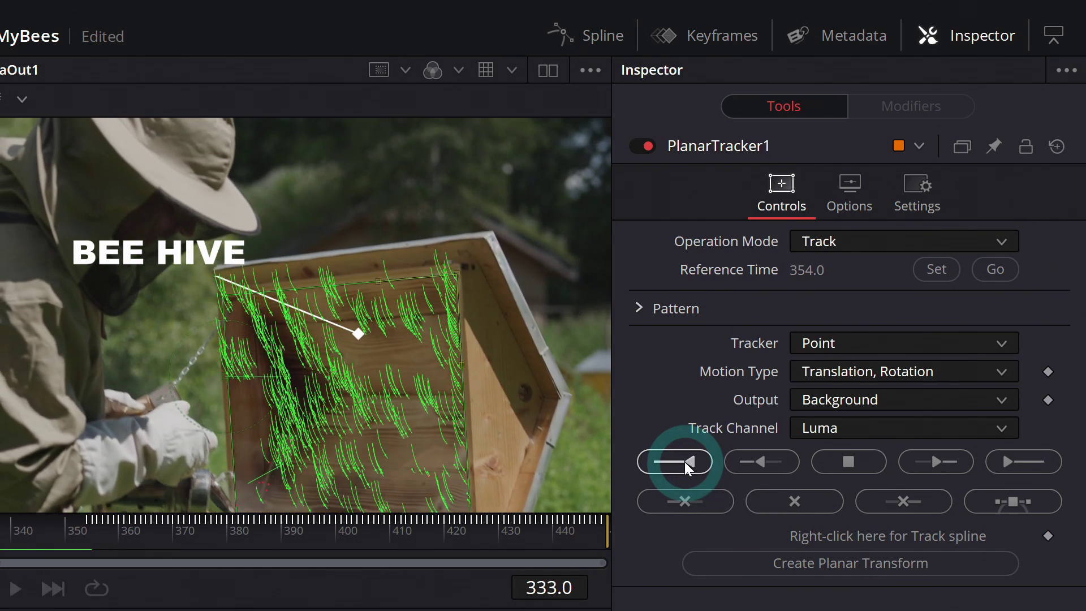
{"action": "left_click", "coordinate": [330, 340]}
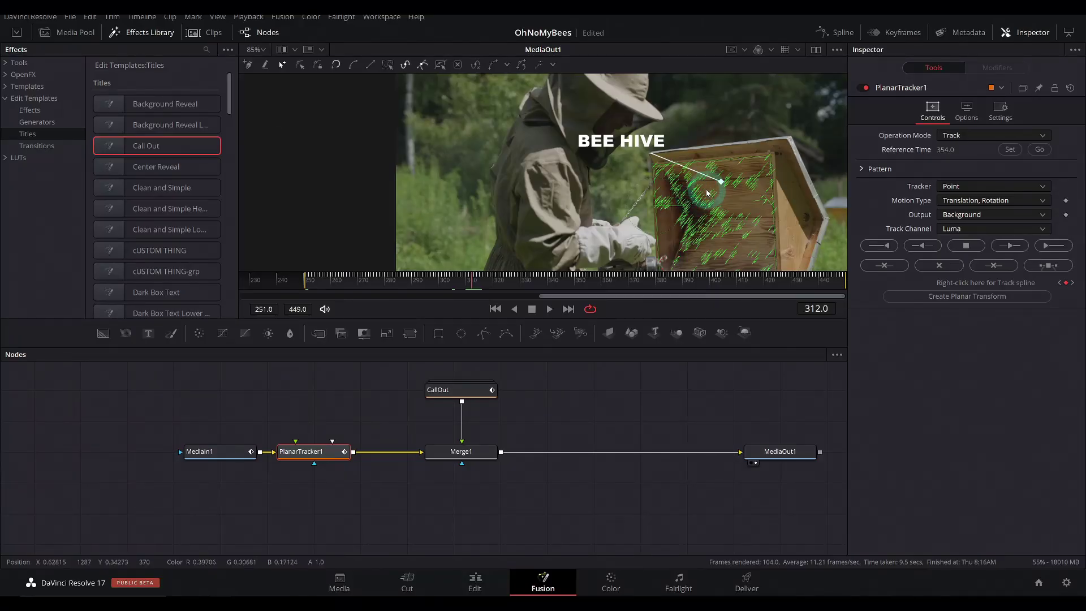
{"action": "left_click_drag", "start_coordinate": [706, 193], "coordinate": [635, 167]}
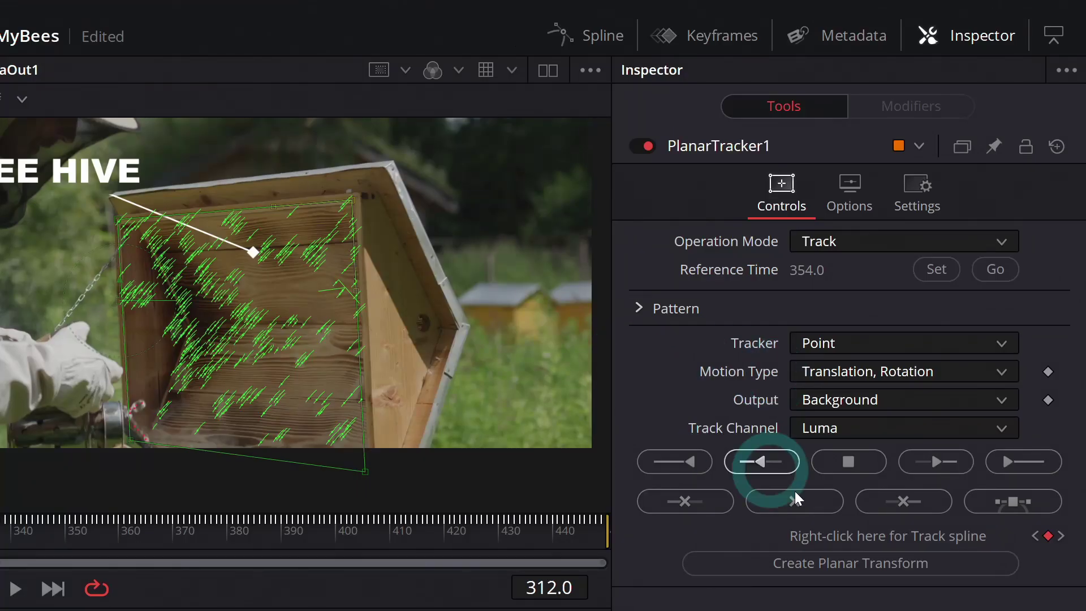
{"action": "left_click", "coordinate": [798, 565]}
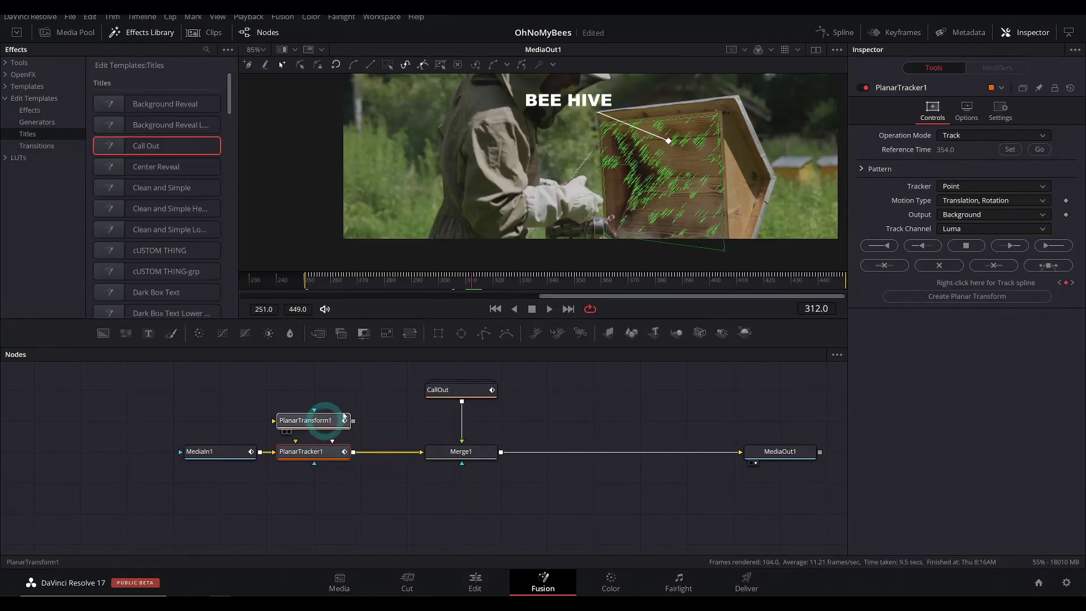
Step: Route CallOut through PlanarTransform1 into Merge1's foreground input
{"action": "left_click_drag", "start_coordinate": [344, 417], "coordinate": [381, 408]}
{"action": "left_click", "coordinate": [464, 427]}
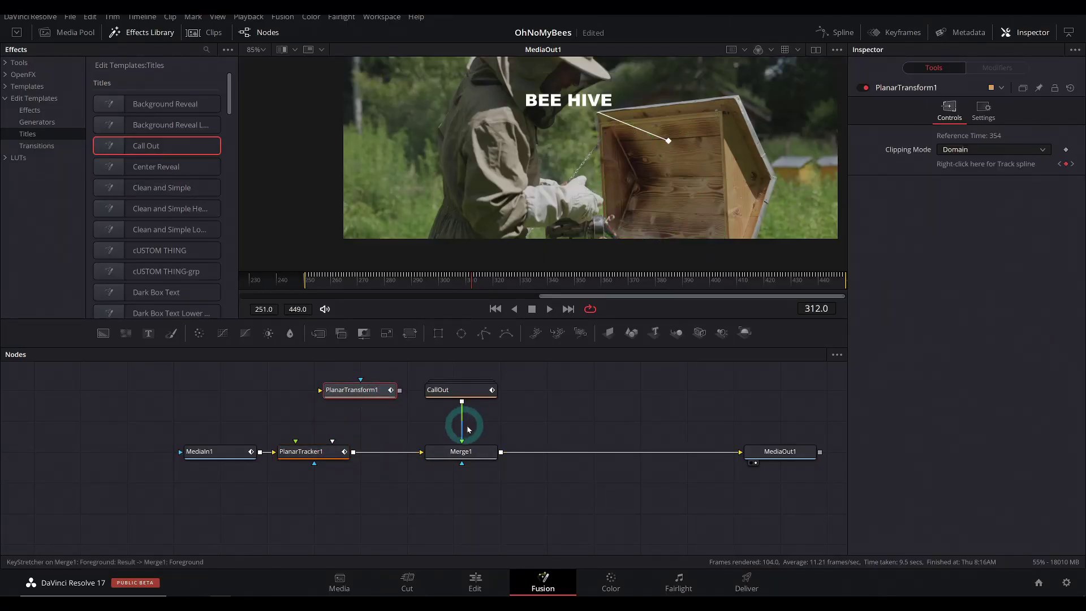
{"action": "left_click_drag", "start_coordinate": [462, 435], "coordinate": [519, 442]}
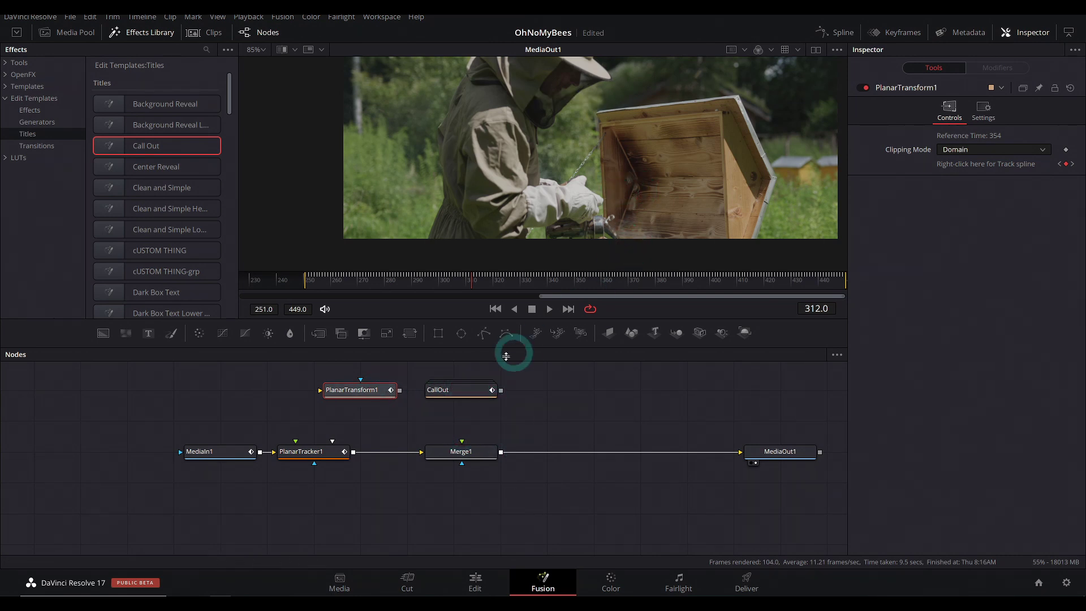
{"action": "left_click_drag", "start_coordinate": [369, 401], "coordinate": [461, 450]}
{"action": "left_click_drag", "start_coordinate": [501, 392], "coordinate": [446, 392]}
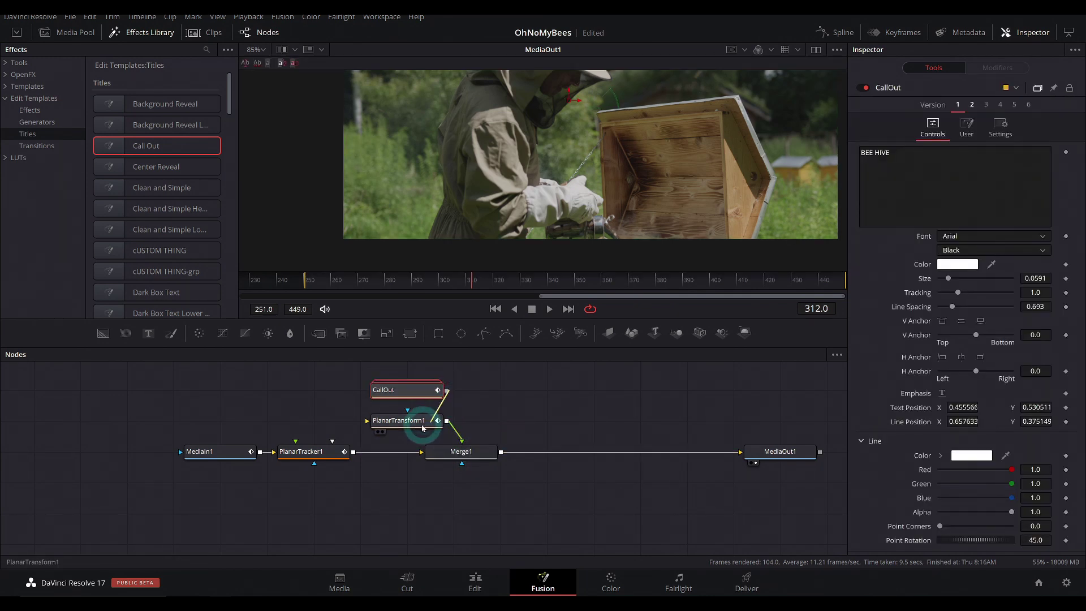
{"action": "left_click_drag", "start_coordinate": [423, 428], "coordinate": [467, 428]}
{"action": "left_click_drag", "start_coordinate": [436, 395], "coordinate": [483, 395]}
Step: Check the BEE HIVE label's tracking at frames 341 and 332
{"action": "left_click", "coordinate": [487, 396]}
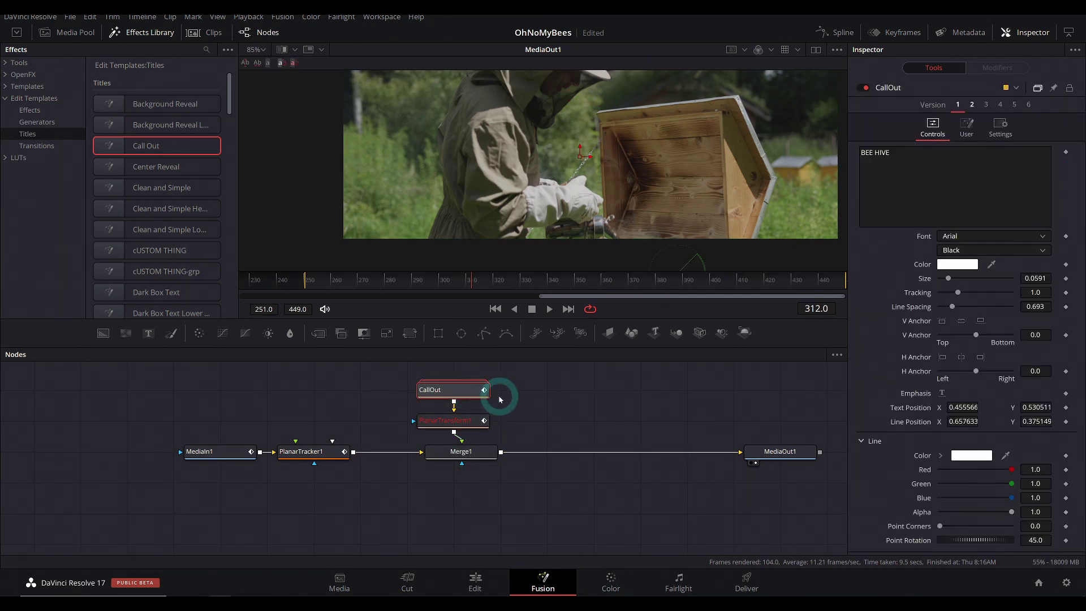
{"action": "left_click", "coordinate": [556, 280]}
{"action": "left_click", "coordinate": [530, 280]}
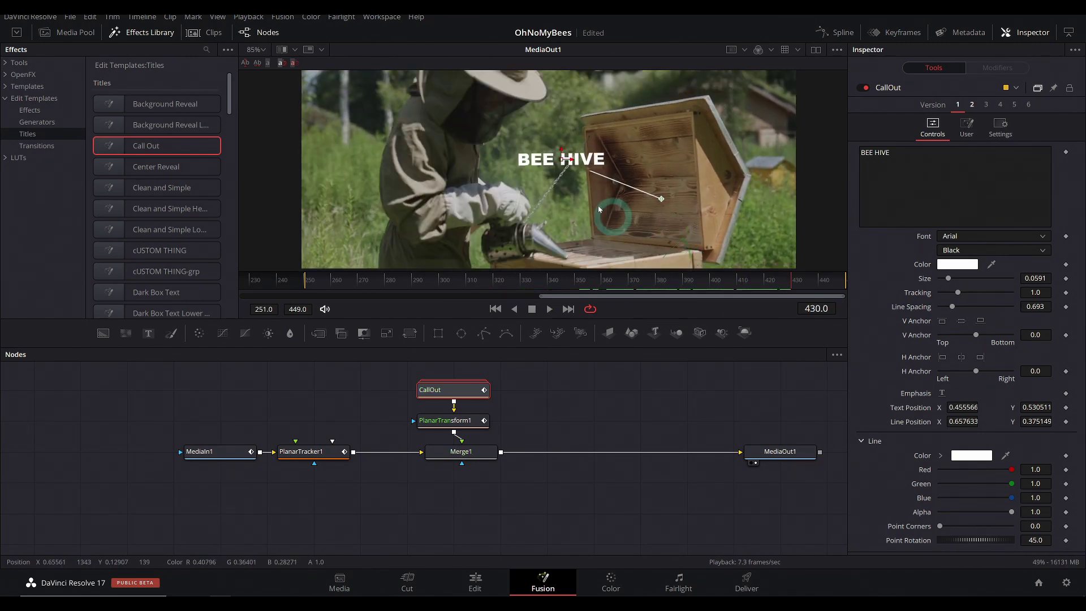
{"action": "left_click", "coordinate": [469, 581]}
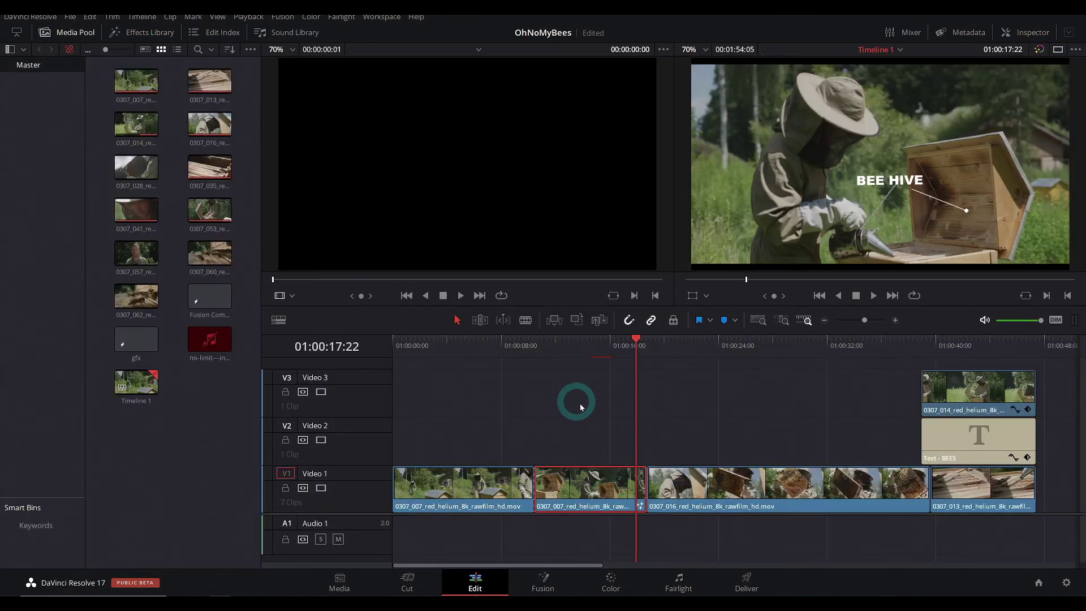
Step: Zoom into the tracked clip on the Edit timeline and play it back to review the callout
{"action": "left_click", "coordinate": [696, 385]}
{"action": "key", "text": "space"}
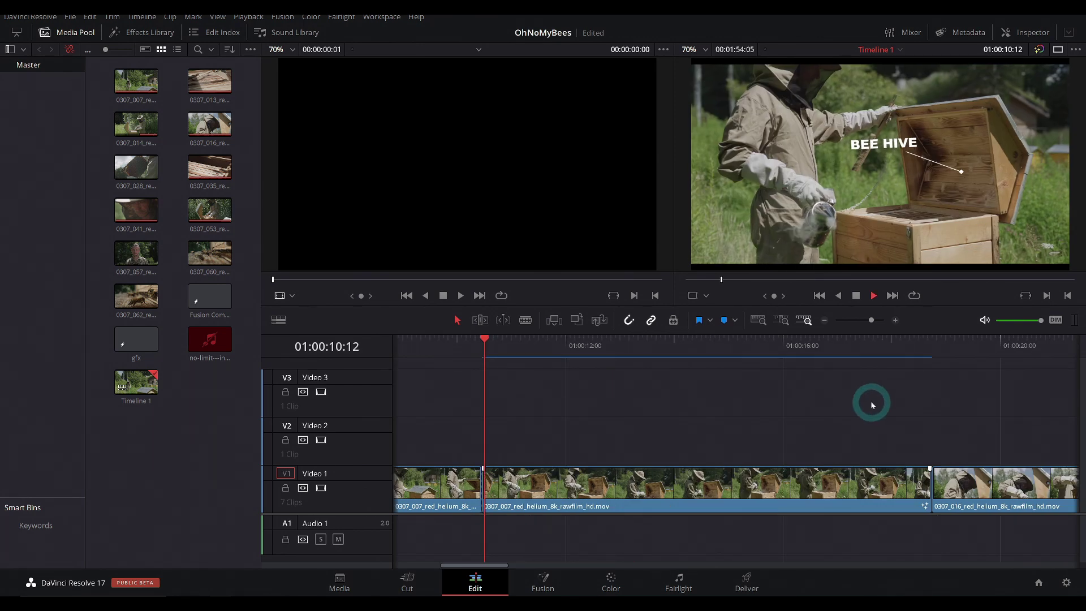